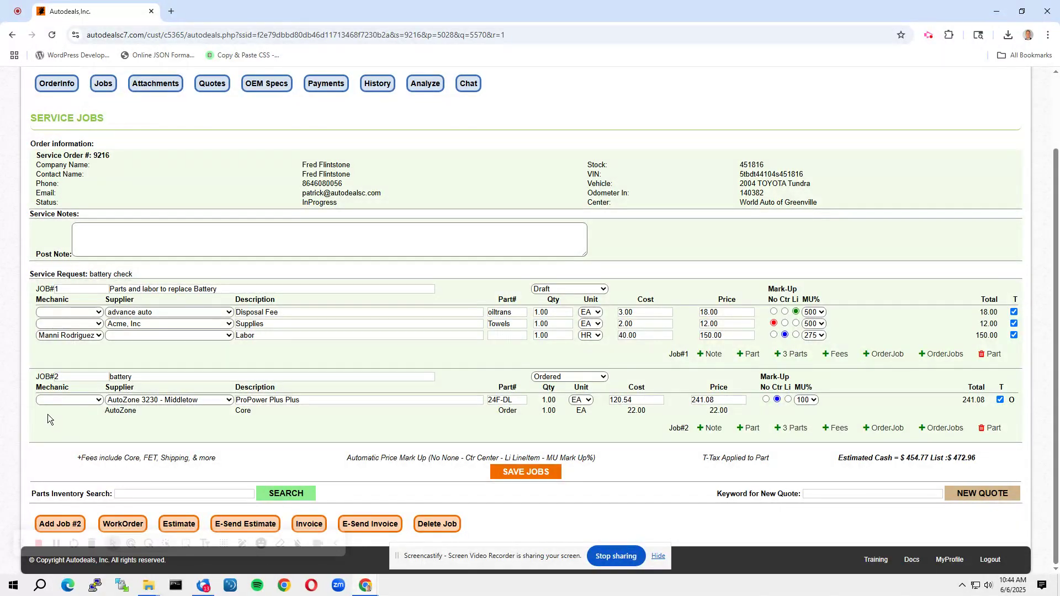
# Add the AC job from the AC / Heating category to the service order
pyautogui.click(53, 525)
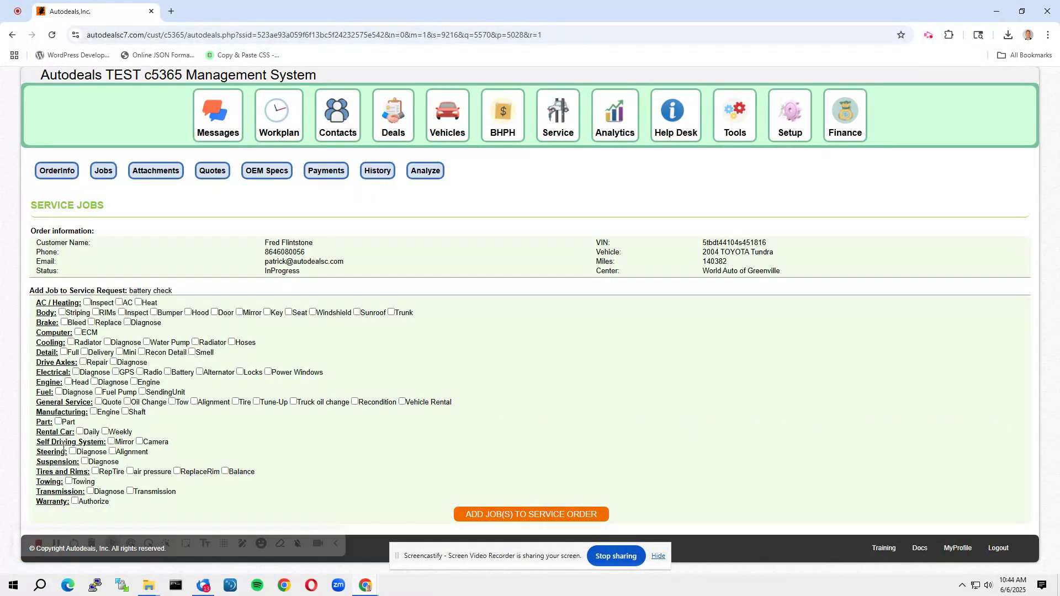
pyautogui.click(119, 303)
pyautogui.click(503, 510)
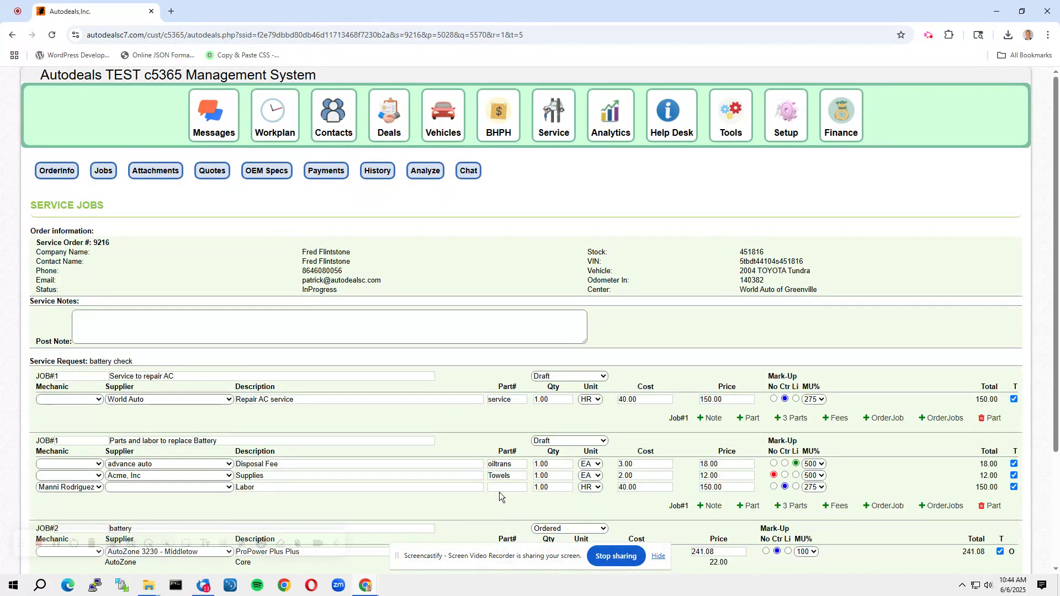
# Add a part described as "AC compressor" with a price of 345 to the AC repair job and save the jobs
pyautogui.scroll(-2, 504, 331)
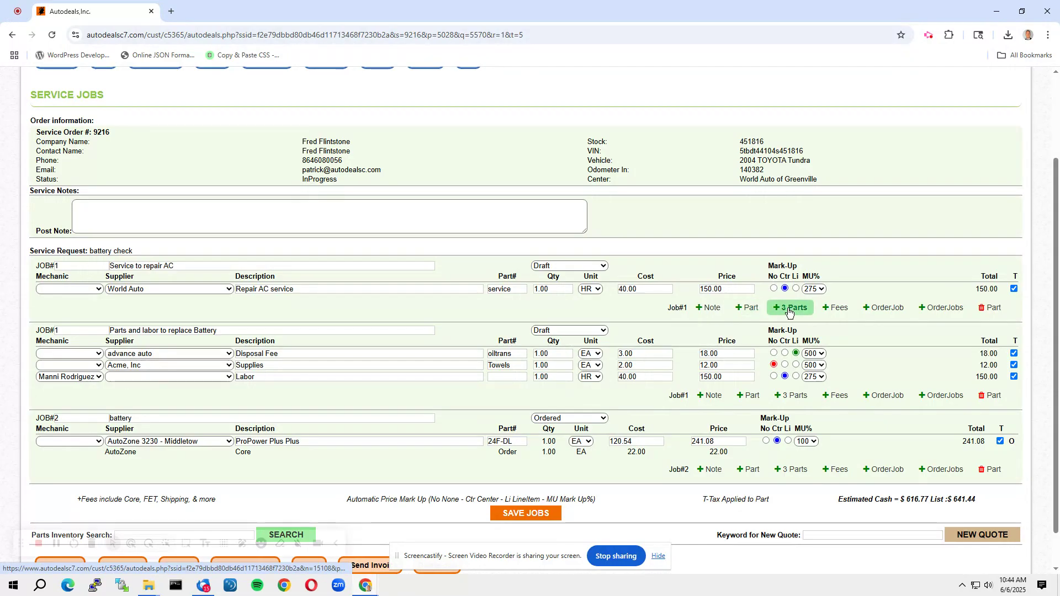
pyautogui.click(747, 307)
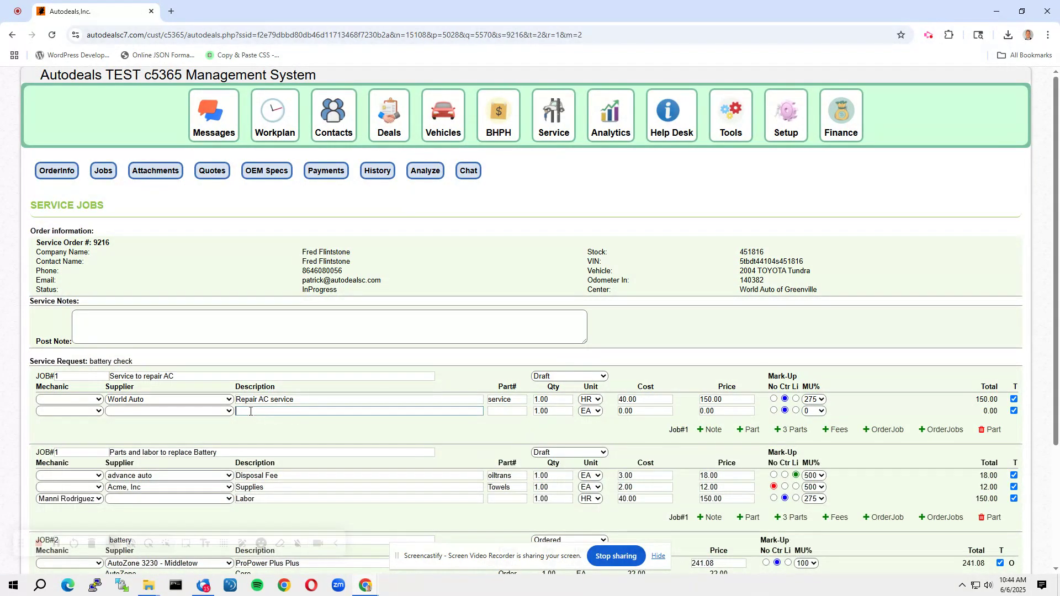
pyautogui.click(250, 411)
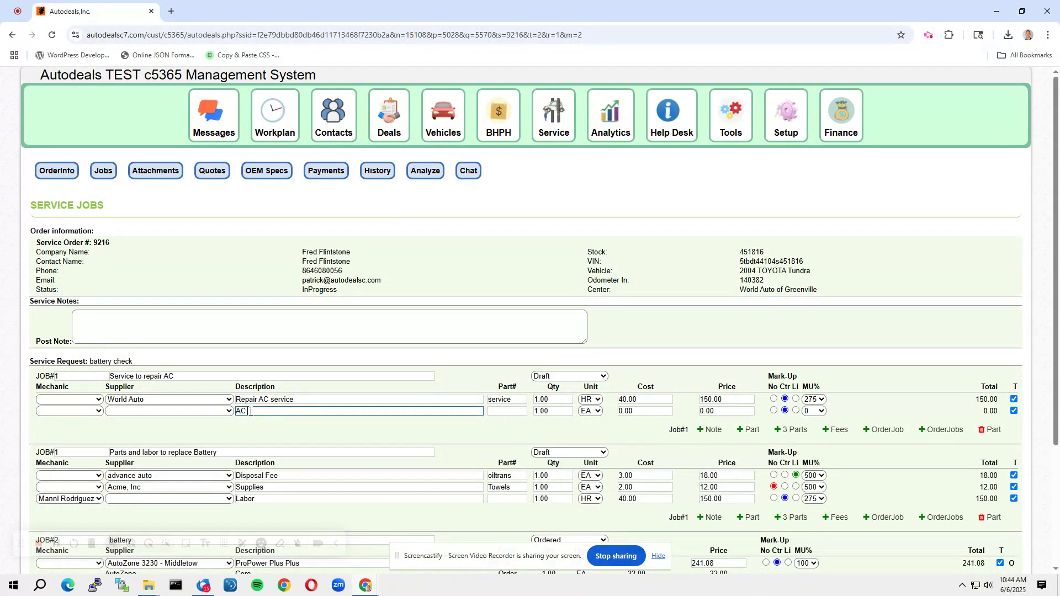
pyautogui.write('AC compressor')
pyautogui.moveTo(720, 411); pyautogui.dragTo(685, 410)
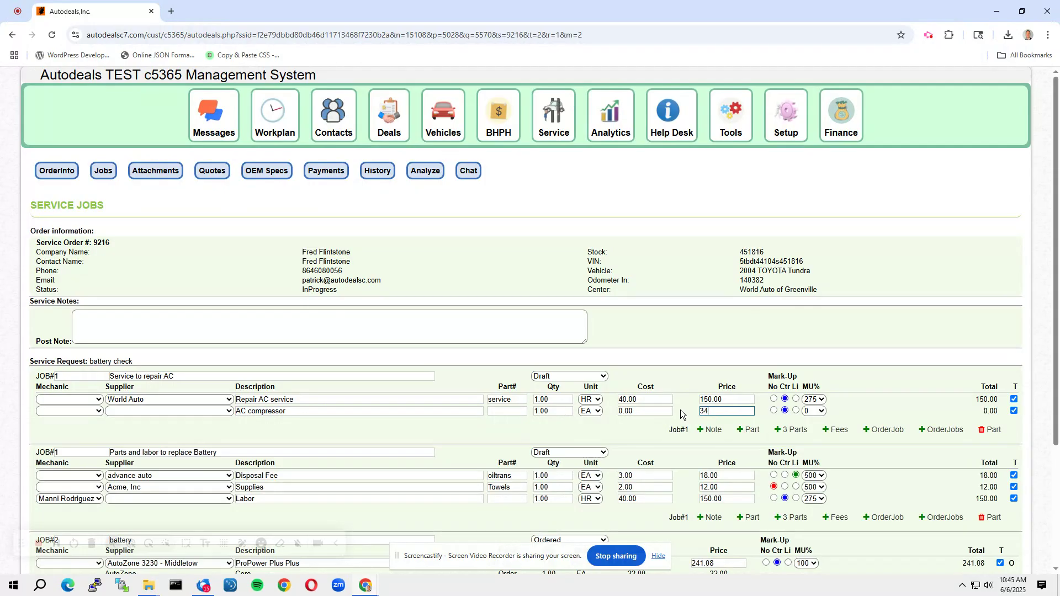
pyautogui.moveTo(638, 411); pyautogui.dragTo(593, 414)
pyautogui.scroll(-3, 593, 497)
pyautogui.click(510, 472)
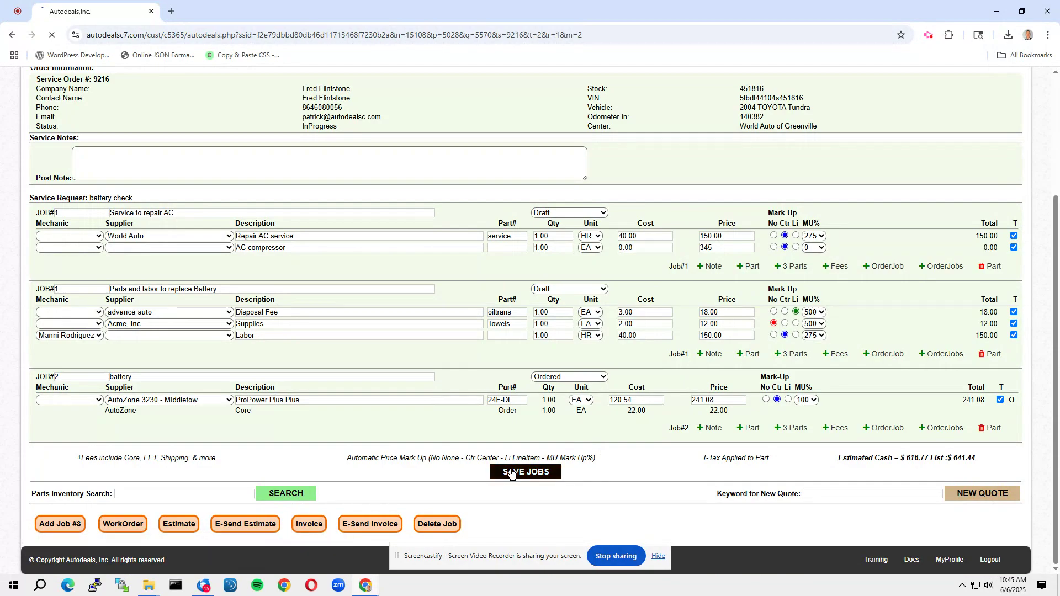
pyautogui.scroll(-2, 343, 321)
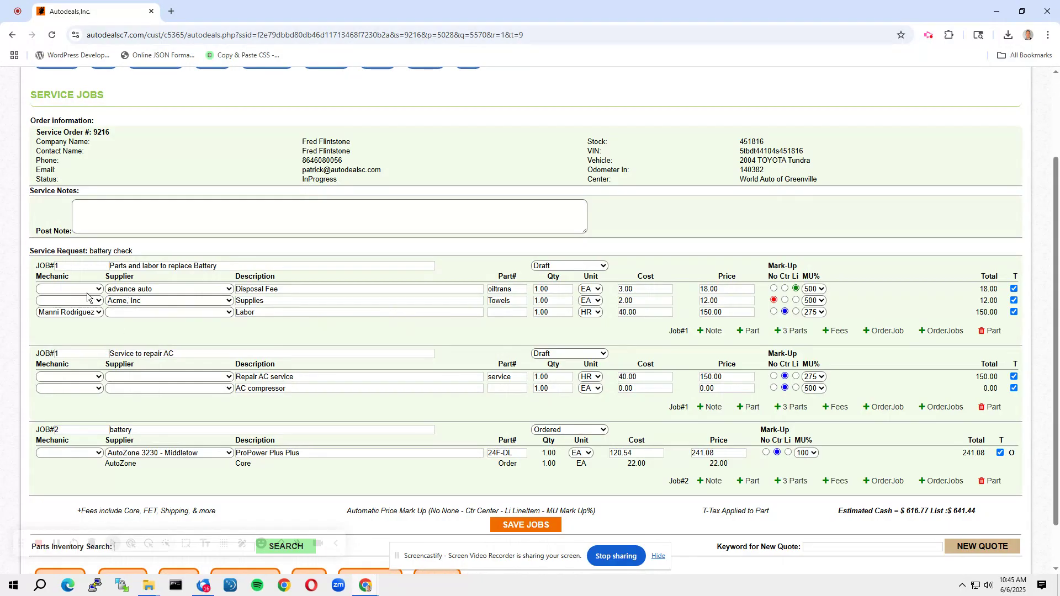
pyautogui.scroll(-1, 117, 367)
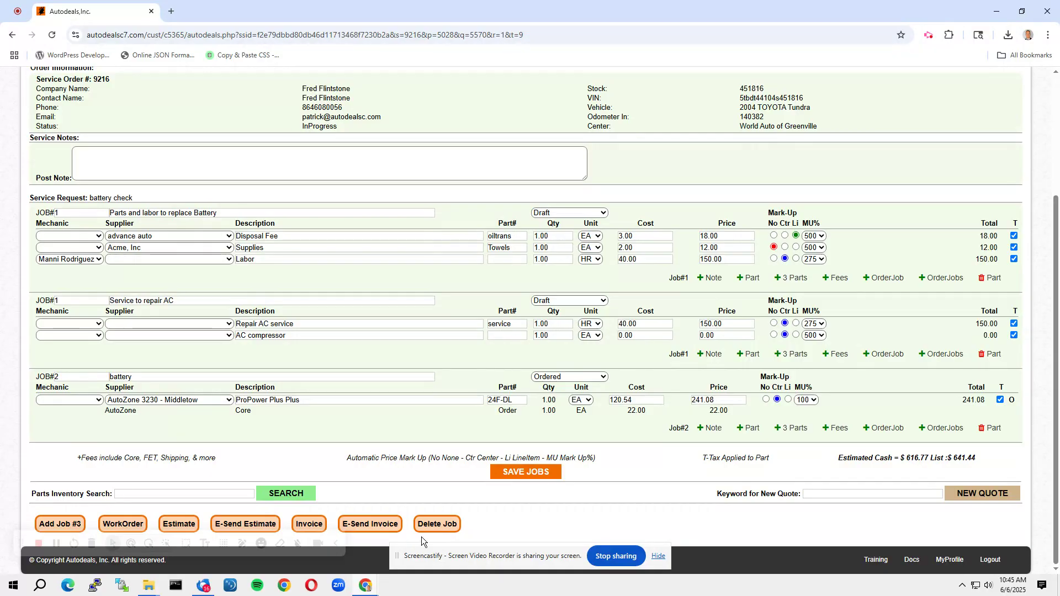
pyautogui.click(438, 524)
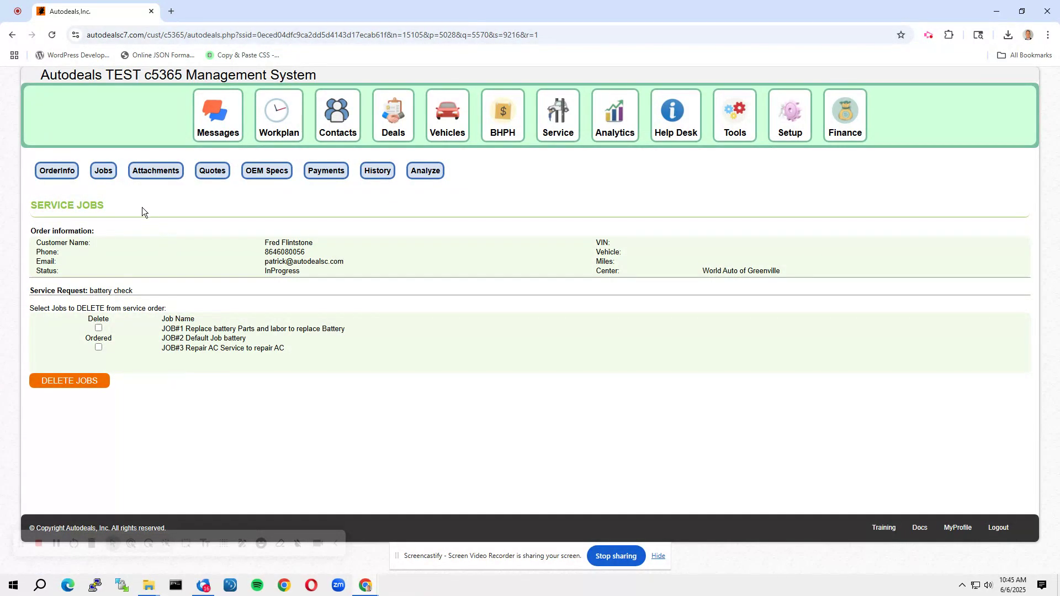
pyautogui.click(102, 172)
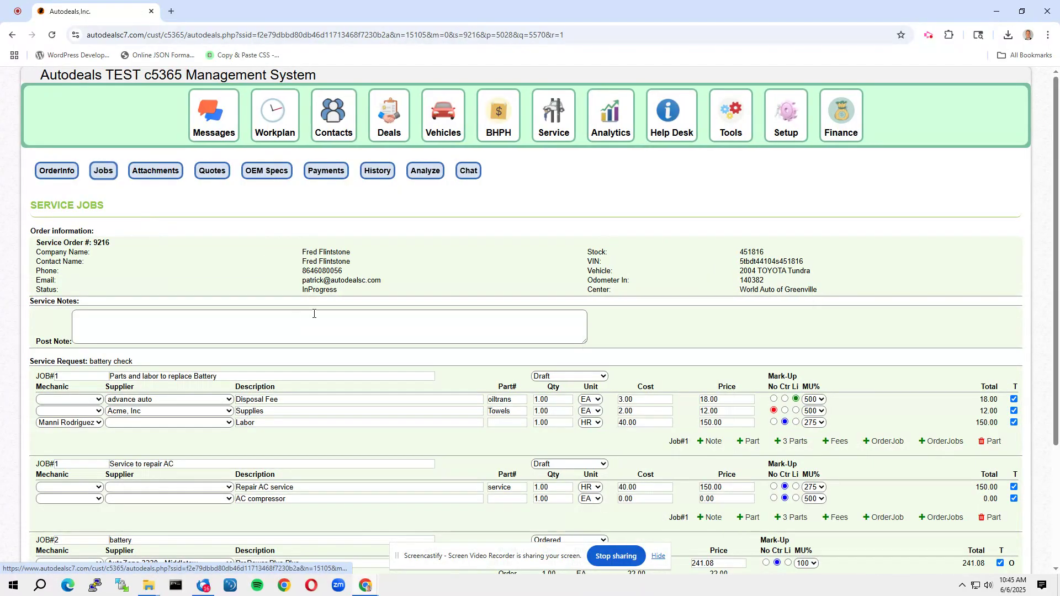
# Request a new parts quote for the service order with the keyword "ac compressor"
pyautogui.scroll(-3, 342, 262)
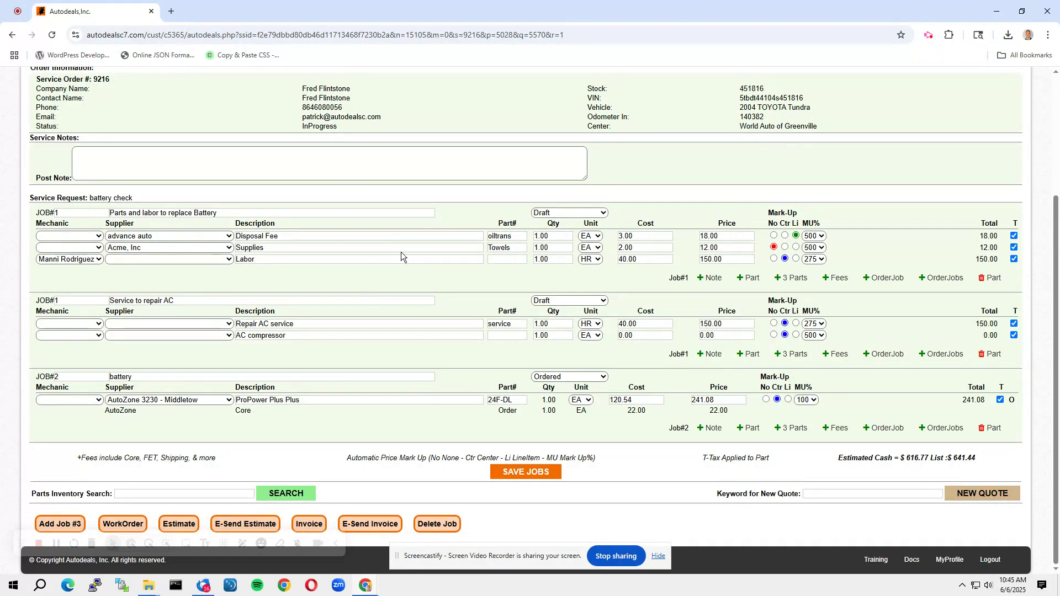
pyautogui.scroll(1, 401, 223)
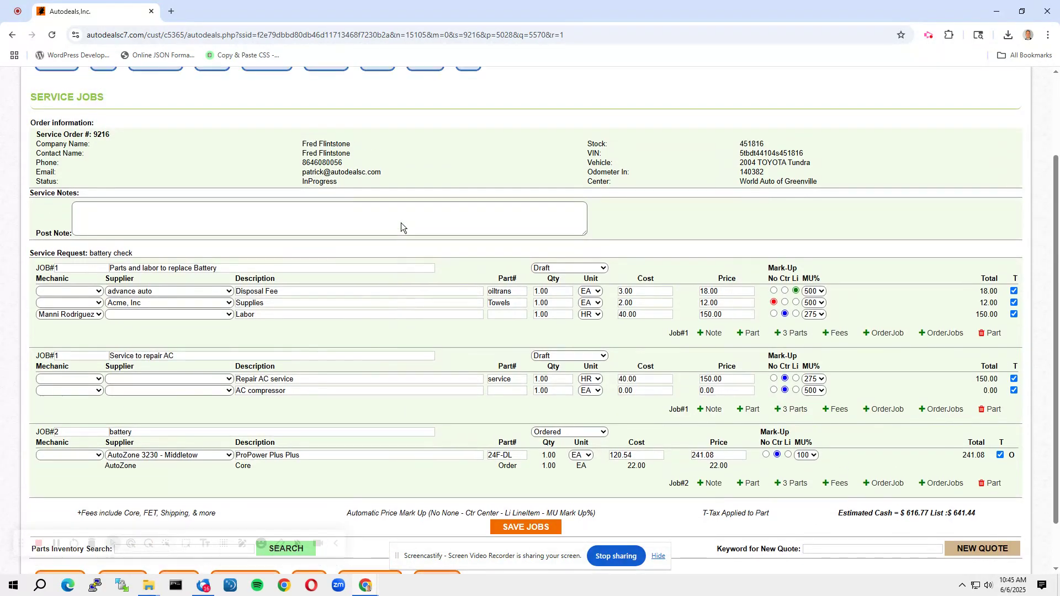
pyautogui.scroll(-1, 405, 230)
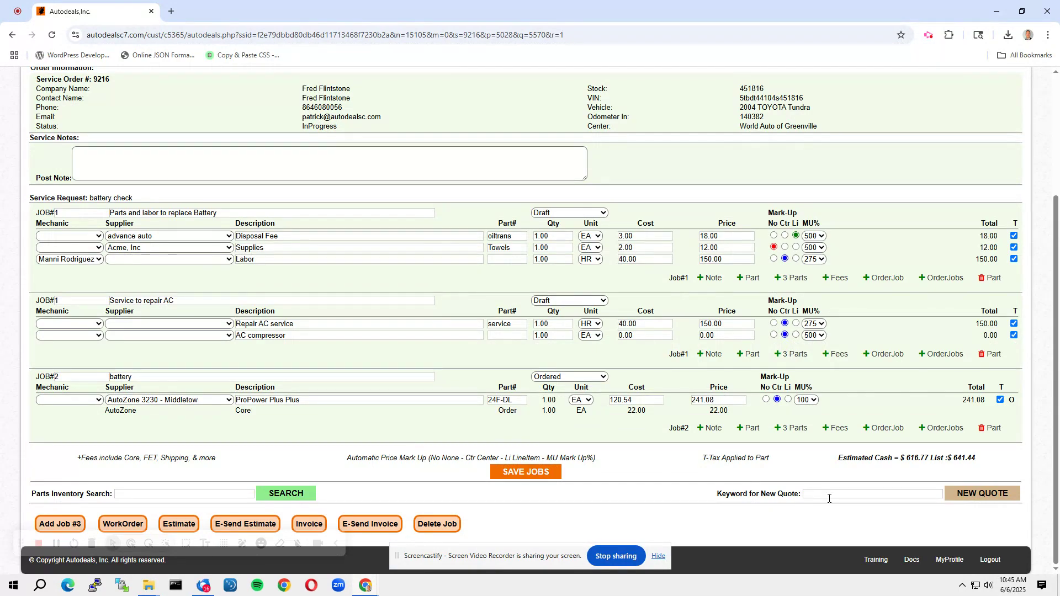
pyautogui.click(829, 495)
pyautogui.write('ac compress')
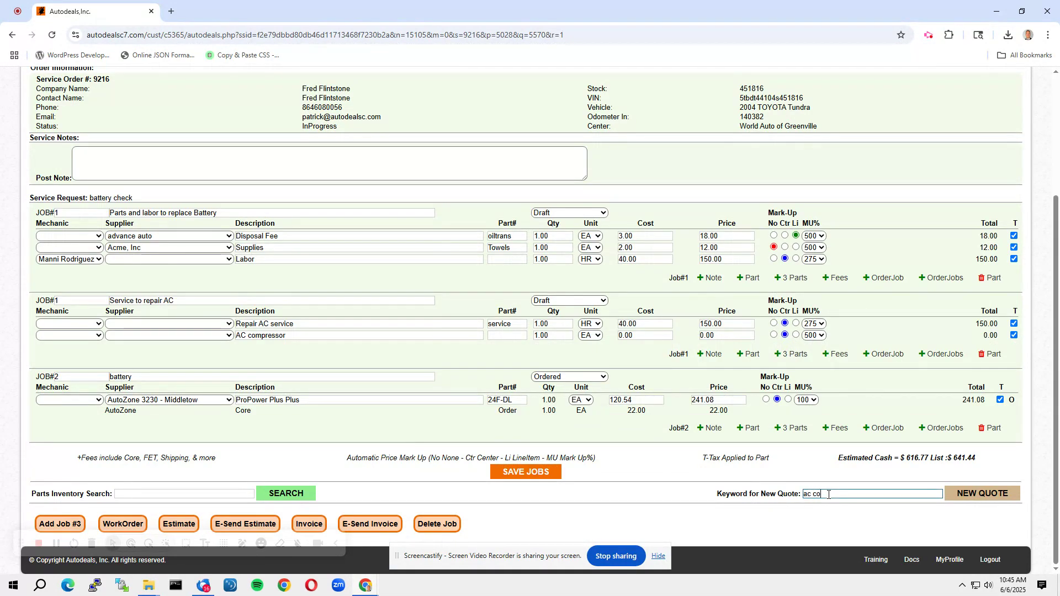
pyautogui.write('or')
pyautogui.click(971, 494)
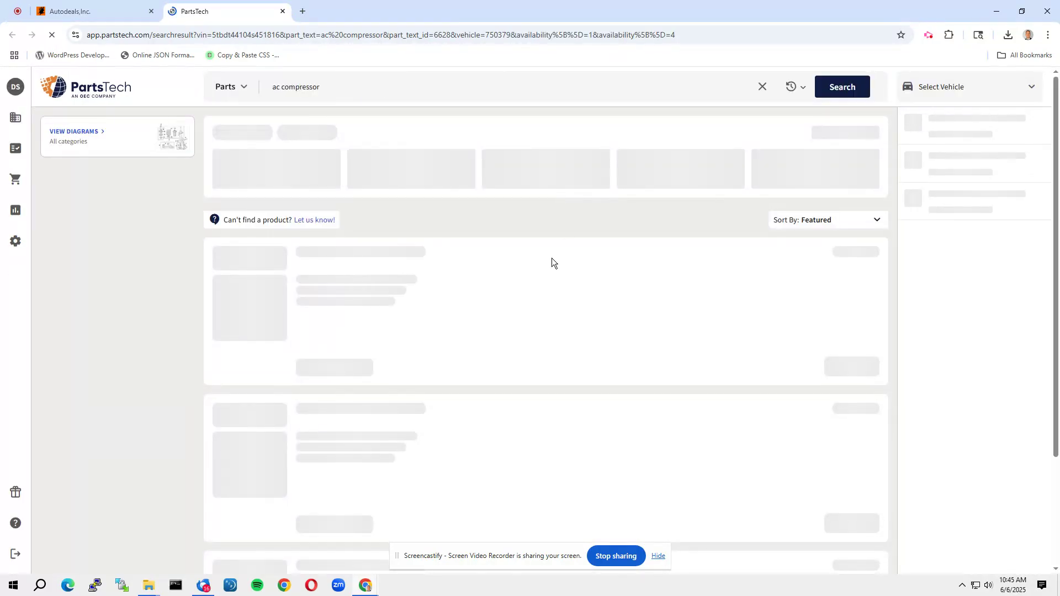
# Add the Four Seasons Reman Compressor 77395 from AutoZone to the cart and submit the quote
pyautogui.scroll(-1, 558, 270)
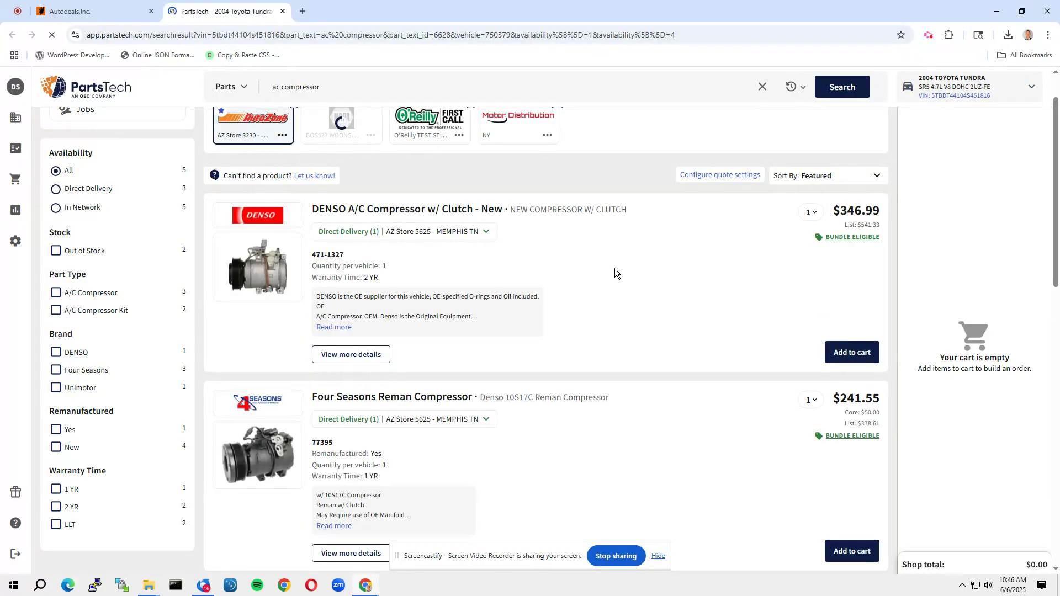
pyautogui.scroll(-3, 614, 268)
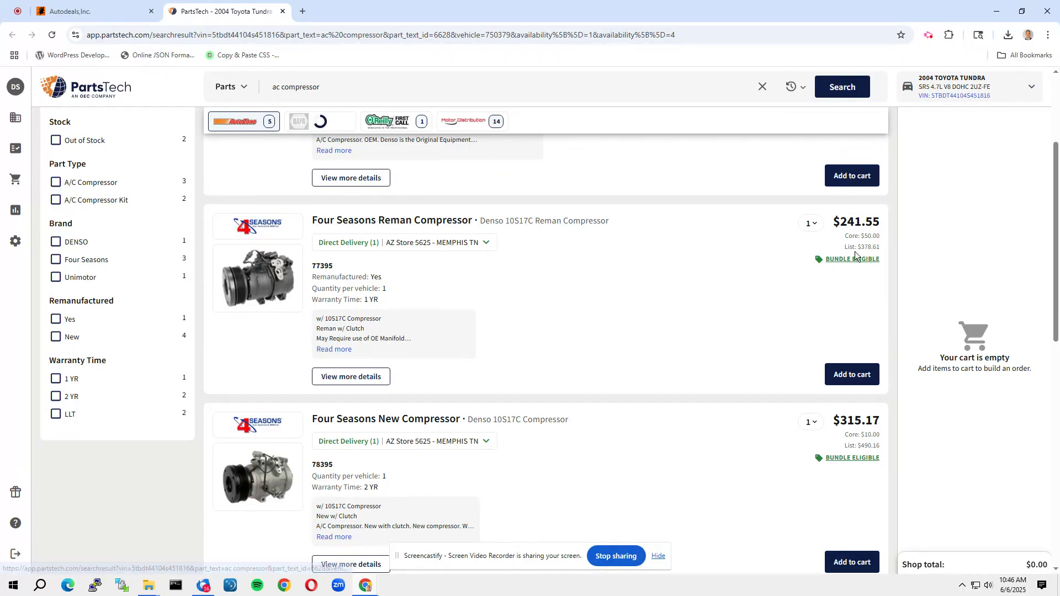
pyautogui.click(852, 375)
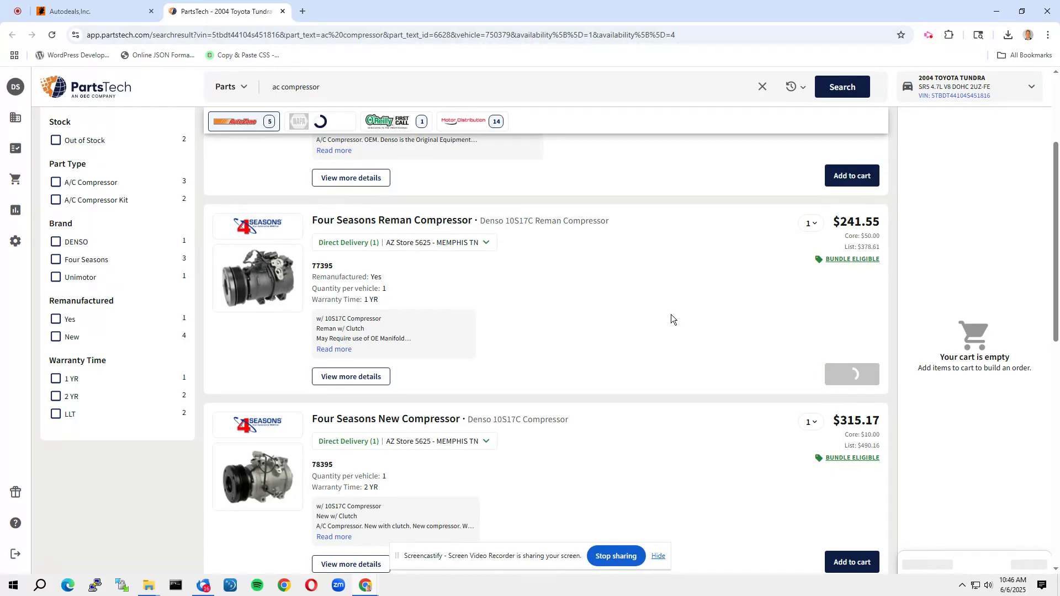
pyautogui.scroll(-2, 832, 418)
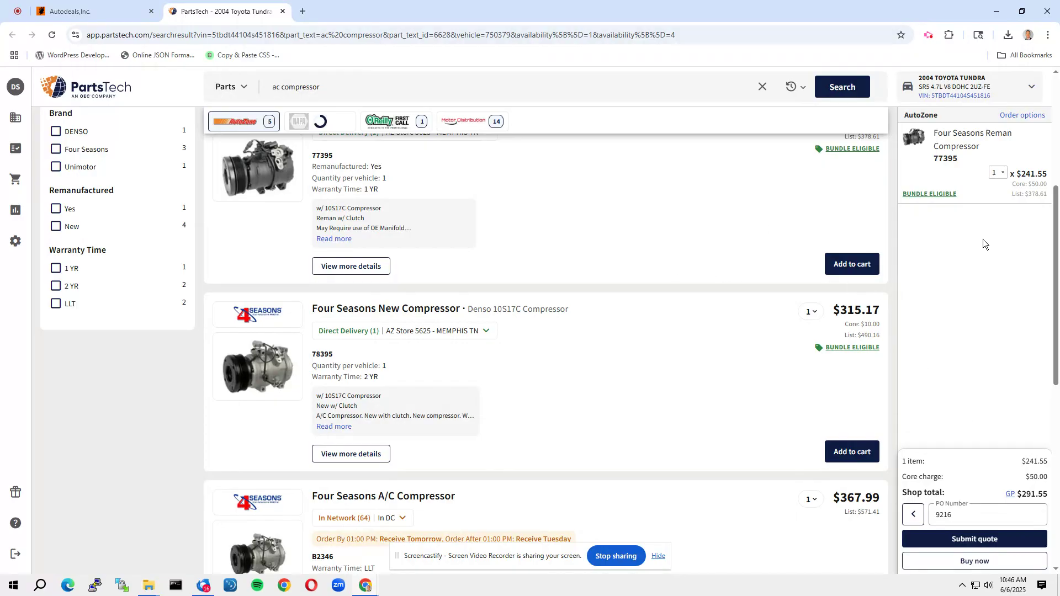
pyautogui.click(976, 541)
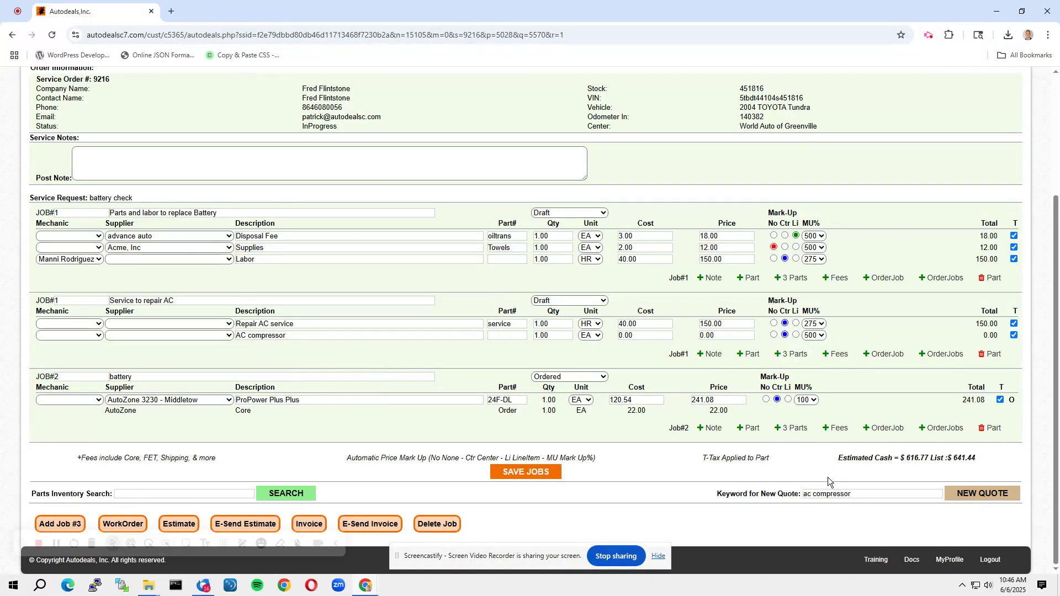
# Refresh the service order's jobs to bring in the submitted compressor quote
pyautogui.scroll(1, 425, 380)
pyautogui.scroll(2, 425, 379)
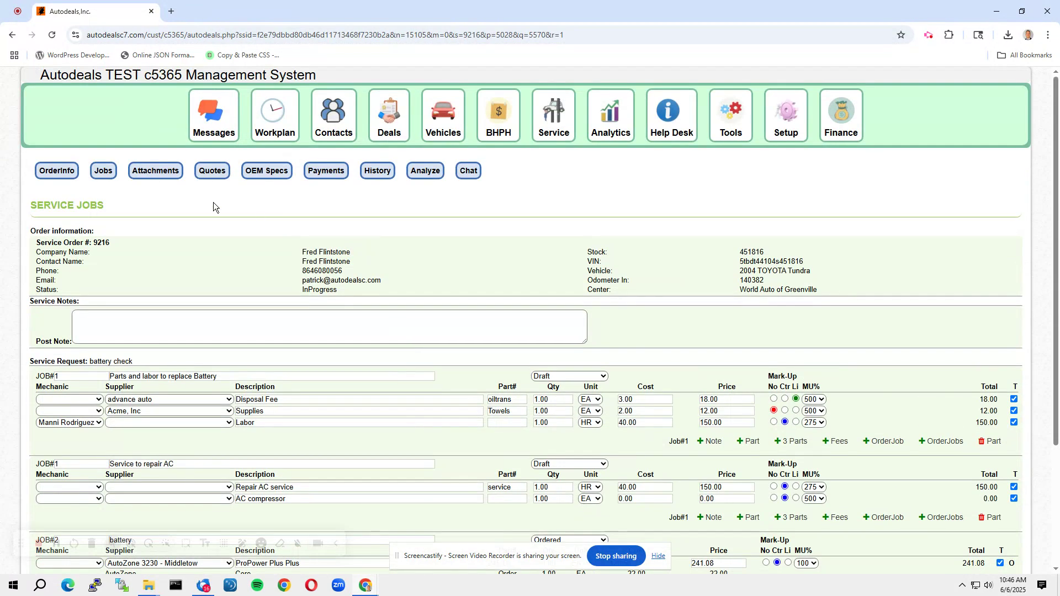
pyautogui.click(103, 171)
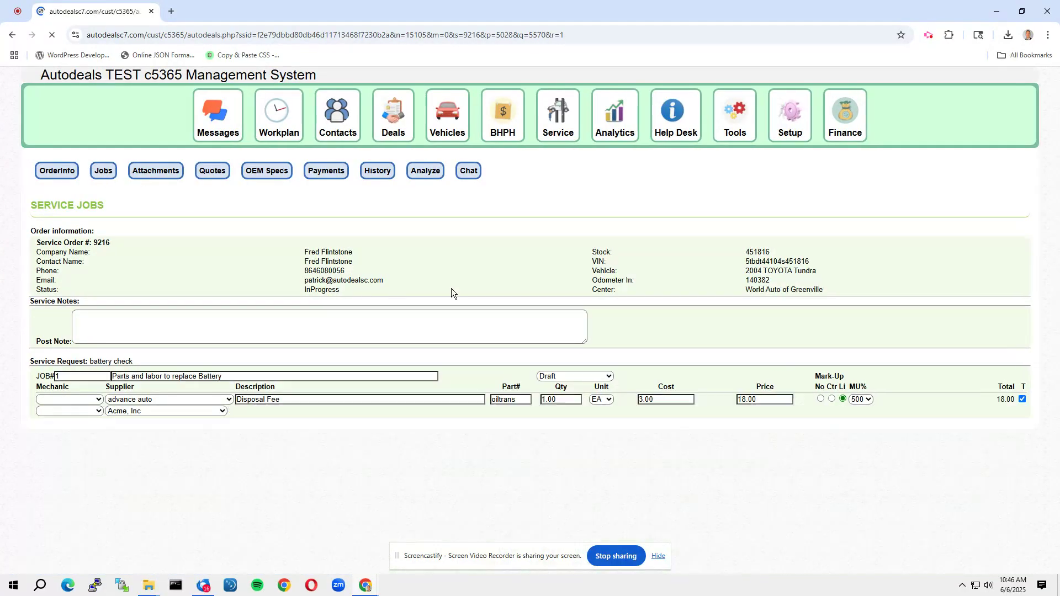
pyautogui.scroll(-4, 454, 294)
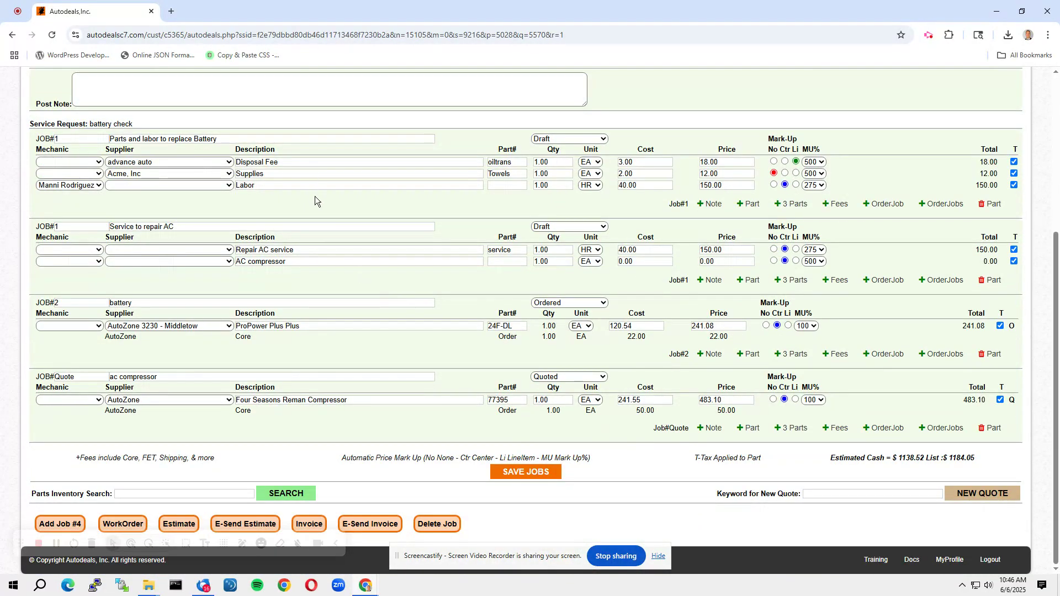